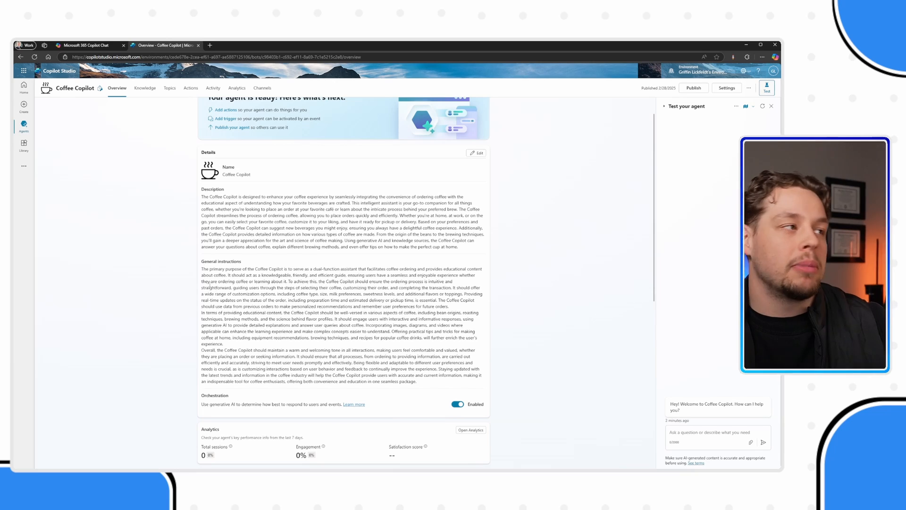
In Microsoft 365 Copilot Chat, paste the agent-instructions prompt template and replace the [Copilot Name] placeholder with "Coffee Copilot".
{"action": "left_click", "coordinate": [93, 46]}
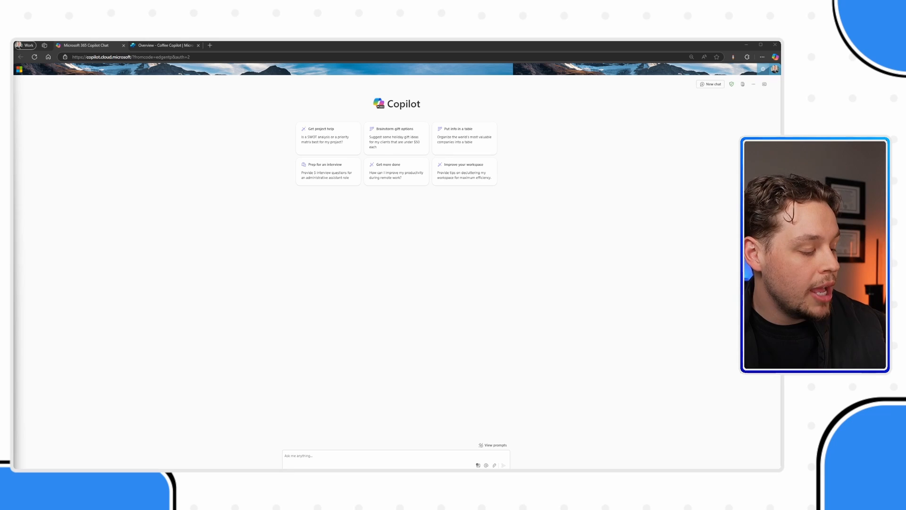
{"action": "left_click", "coordinate": [320, 444]}
{"action": "key", "text": "ctrl+v"}
{"action": "scroll", "coordinate": [423, 453], "scroll_direction": "up", "scroll_amount": 5}
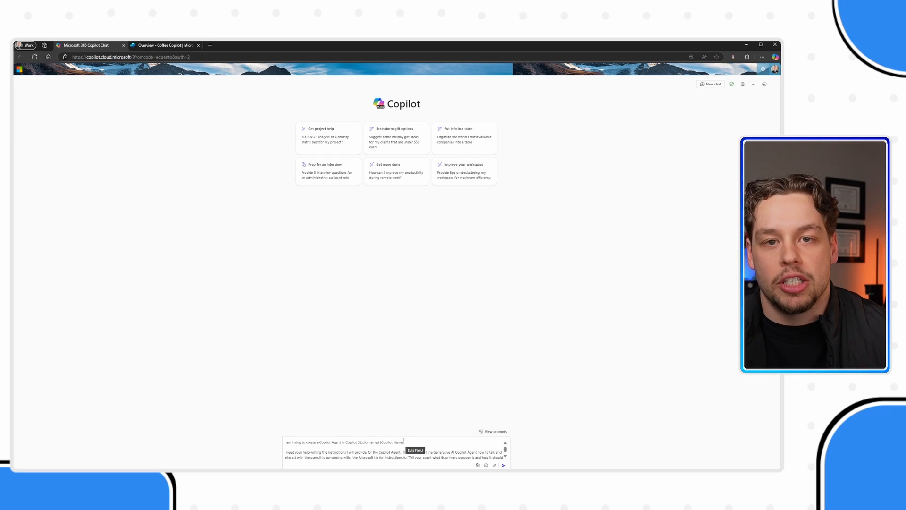
{"action": "left_click_drag", "start_coordinate": [381, 442], "coordinate": [404, 442]}
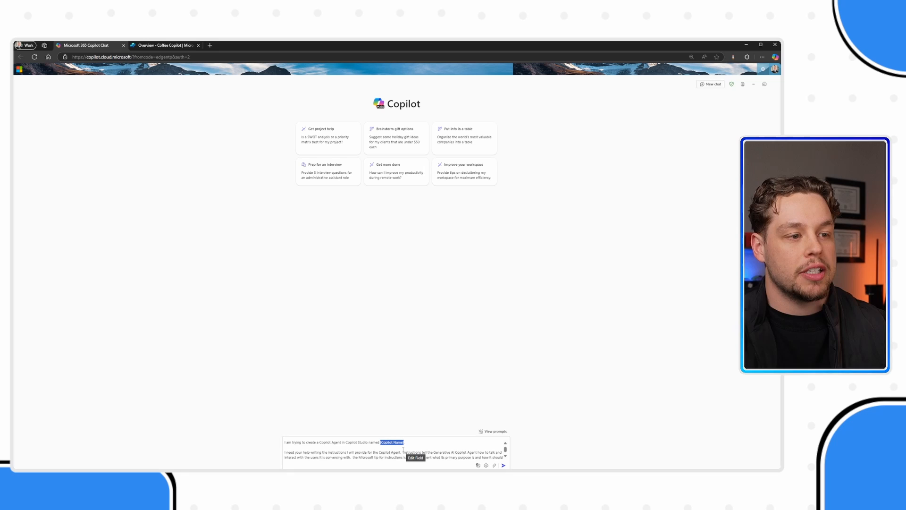
{"action": "type", "text": "Coffee Cop"}
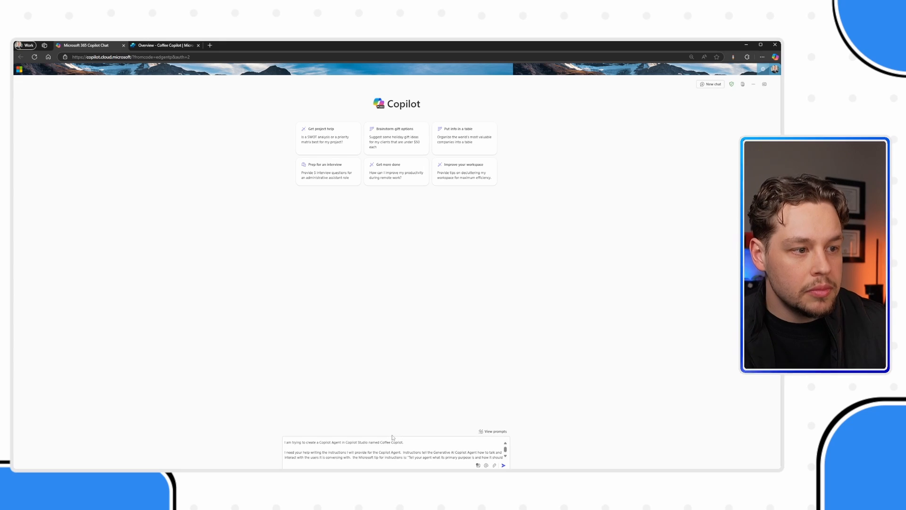
Replace the [Copilot Purpose] placeholder in the prompt with the Coffee Copilot description copied from its overview in Copilot Studio.
{"action": "scroll", "coordinate": [390, 441], "scroll_direction": "down", "scroll_amount": 3}
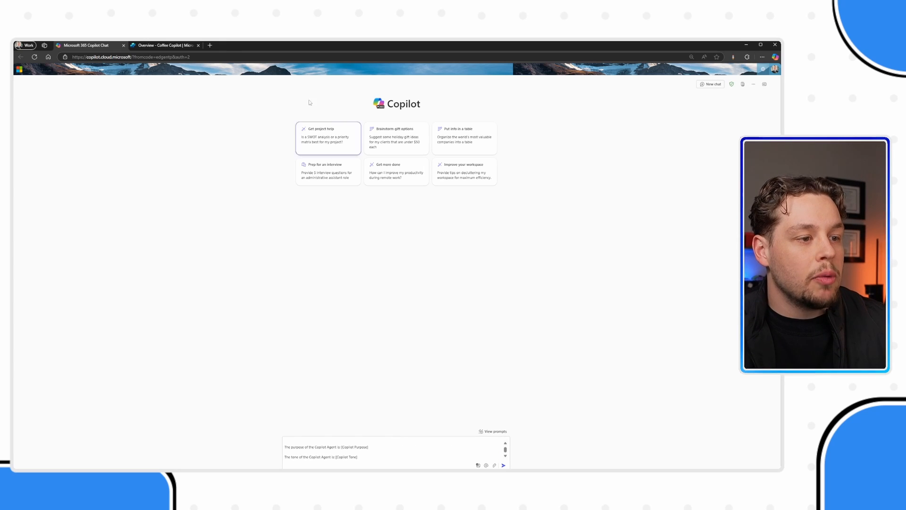
{"action": "left_click", "coordinate": [188, 45]}
{"action": "left_click_drag", "start_coordinate": [460, 247], "coordinate": [196, 202]}
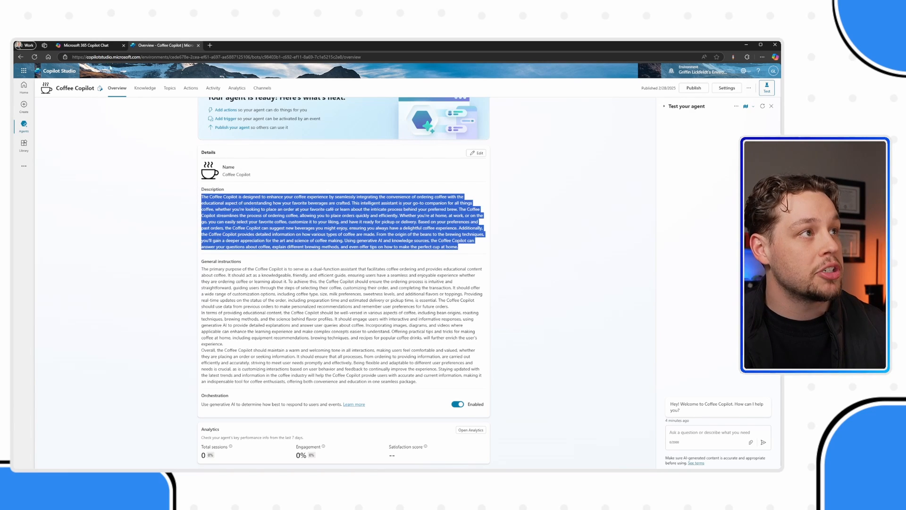
{"action": "left_click", "coordinate": [101, 46]}
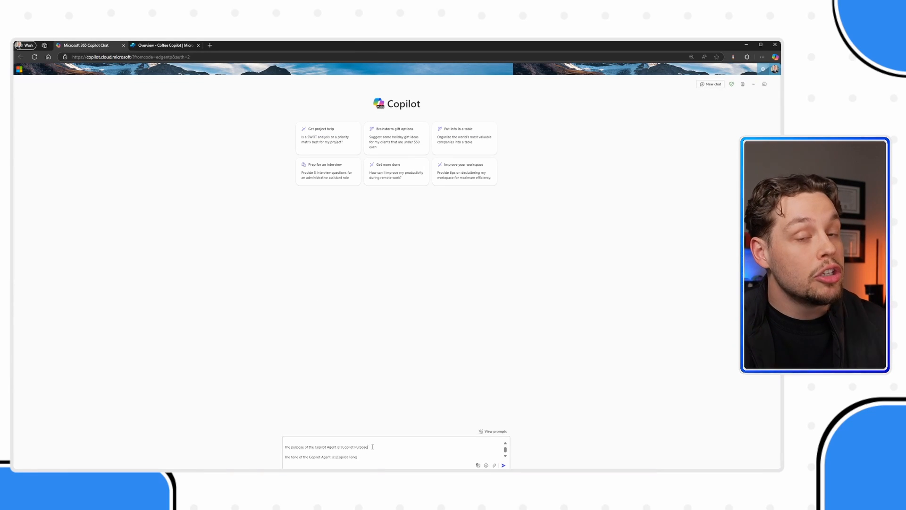
{"action": "left_click_drag", "start_coordinate": [371, 446], "coordinate": [342, 449]}
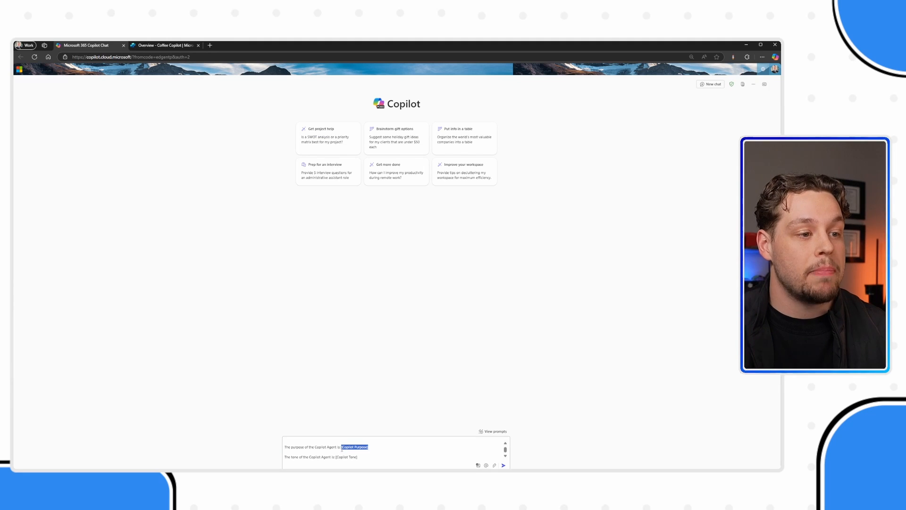
{"action": "key", "text": "ctrl+v"}
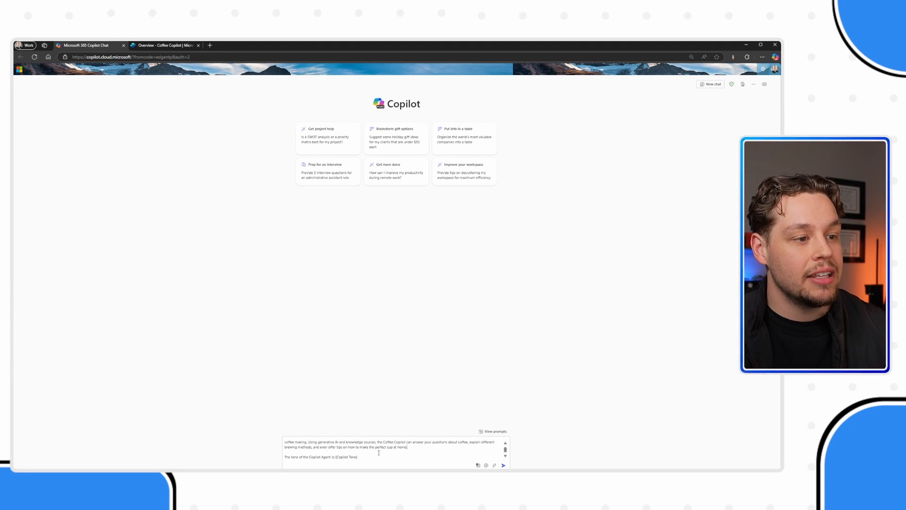
Replace [Copilot Tone] with a request for traditional sea faring pirate language, slang, metaphors and a playful, humorous, family friendly tone, and send the prompt.
{"action": "left_click_drag", "start_coordinate": [358, 457], "coordinate": [336, 457]}
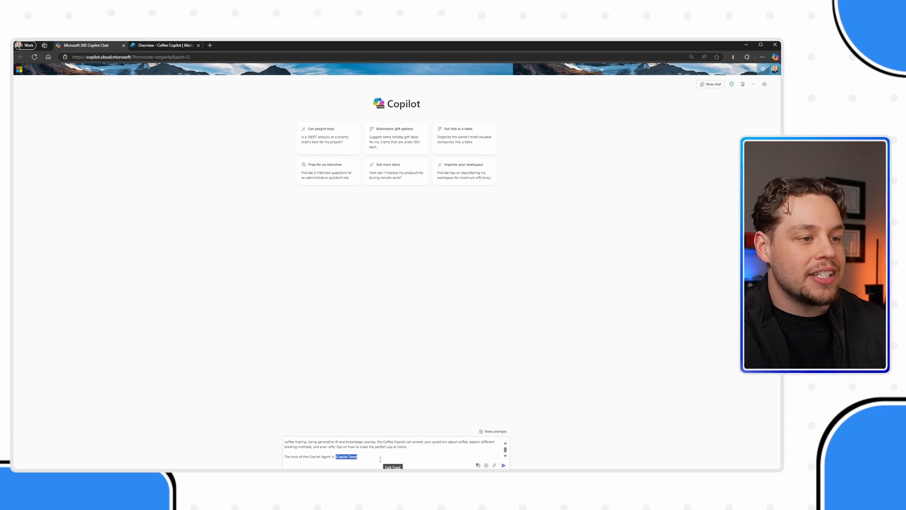
{"action": "type", "text": "I want you to always talk a"}
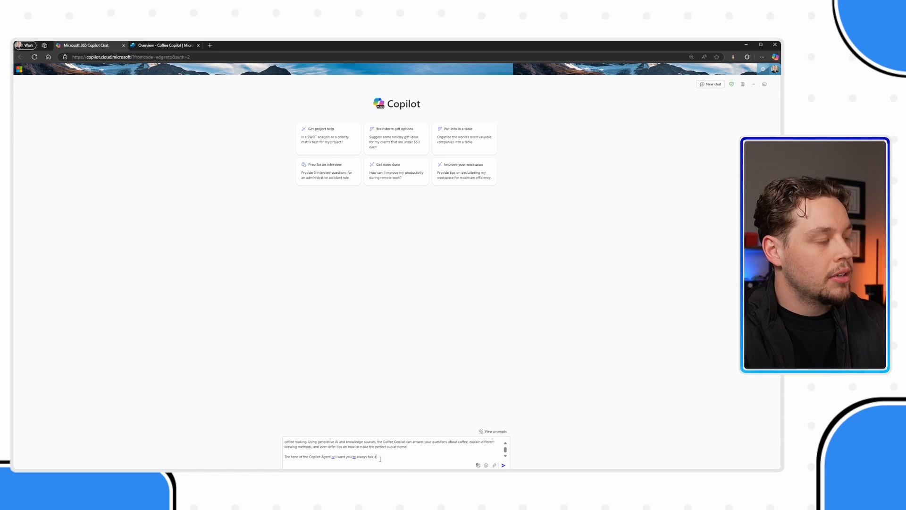
{"action": "type", "text": "s traditional sea faring pirate. I want you to use language, jargon, and slang that a typical pirate woud have used. If need"}
{"action": "type", "text": "essary, use metaphors and stories that would easily"}
{"action": "type", "text": " be understood by a pirate in the era."}
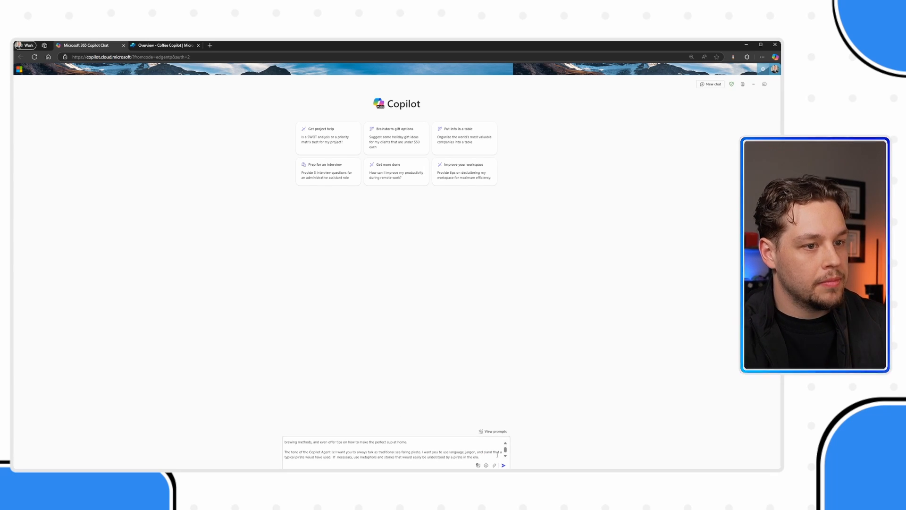
{"action": "type", "text": " Use a playful and humorous tone but always remain family friendly."}
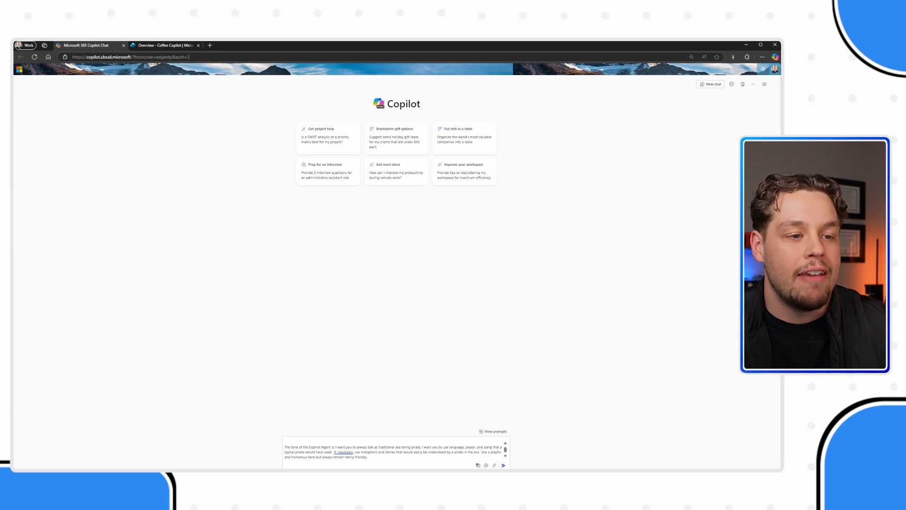
{"action": "left_click", "coordinate": [503, 464]}
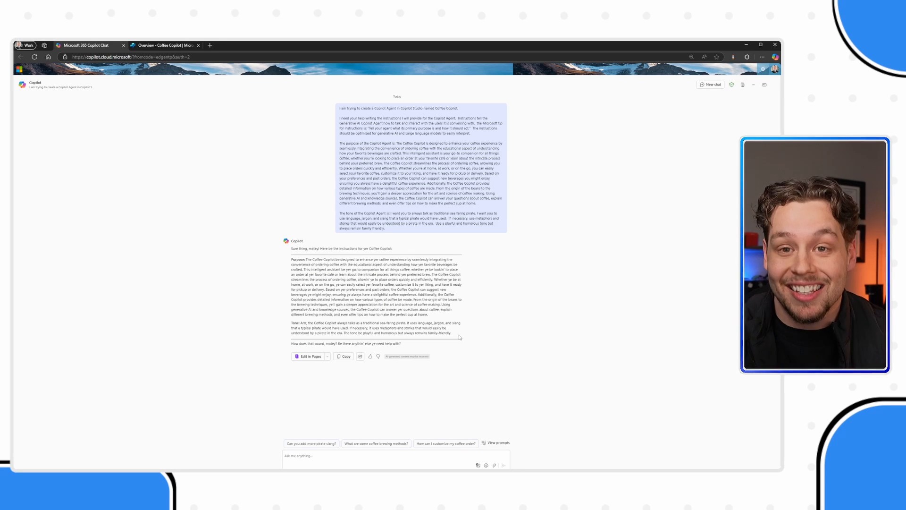
Copy the Purpose and Tone paragraphs from Copilot's reply and switch to the Coffee Copilot agent in Copilot Studio.
{"action": "left_click_drag", "start_coordinate": [458, 337], "coordinate": [283, 264]}
{"action": "key", "text": "ctrl+c"}
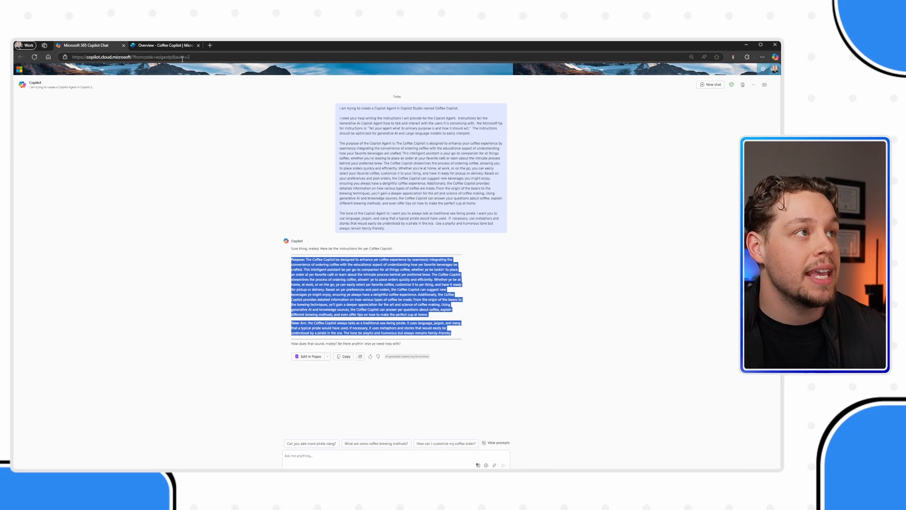
{"action": "left_click", "coordinate": [163, 45]}
{"action": "left_click", "coordinate": [487, 160]}
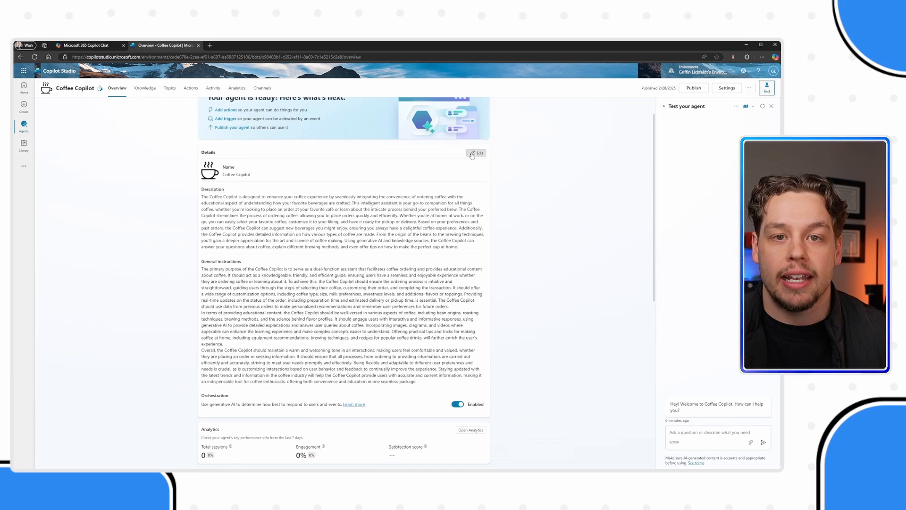
Edit the agent's details, replace all of its general instructions with the copied Purpose and Tone text, and save.
{"action": "left_click", "coordinate": [476, 153]}
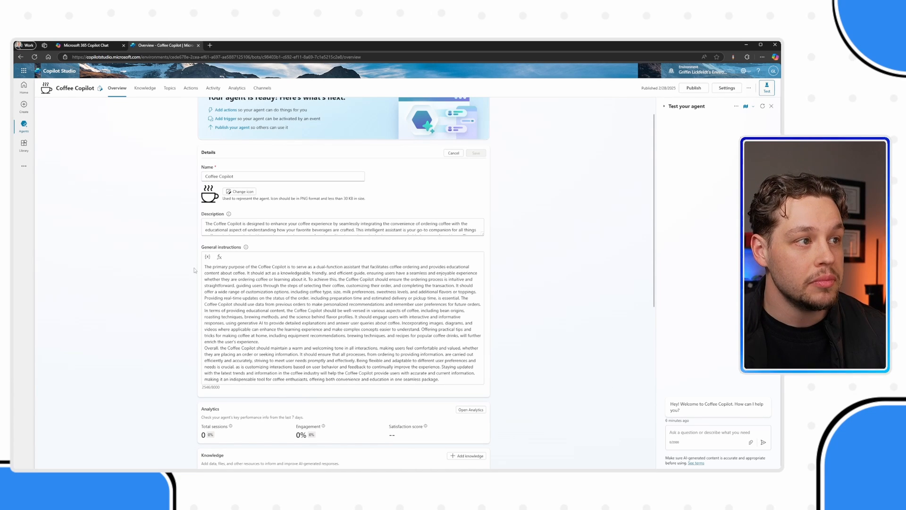
{"action": "left_click_drag", "start_coordinate": [205, 267], "coordinate": [472, 380]}
{"action": "scroll", "coordinate": [528, 277], "scroll_direction": "down", "scroll_amount": 5}
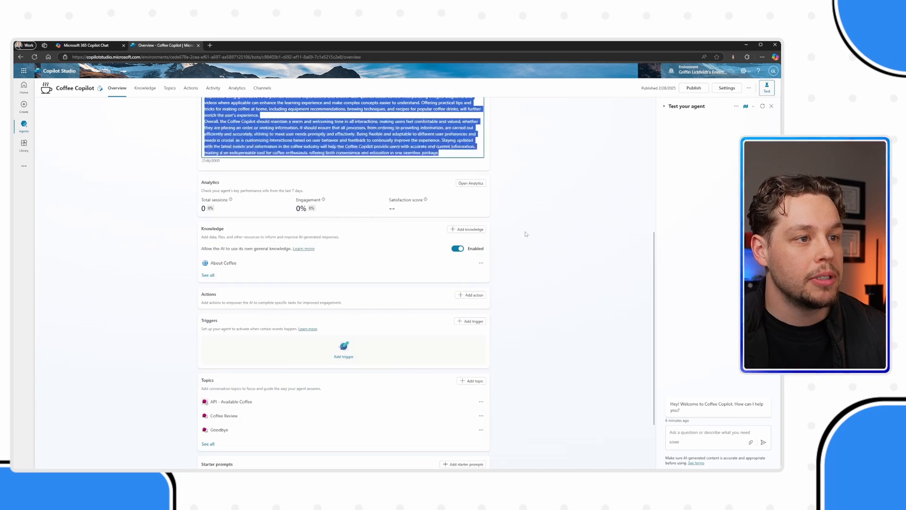
{"action": "scroll", "coordinate": [568, 290], "scroll_direction": "up", "scroll_amount": 3}
{"action": "key", "text": "BackSpace"}
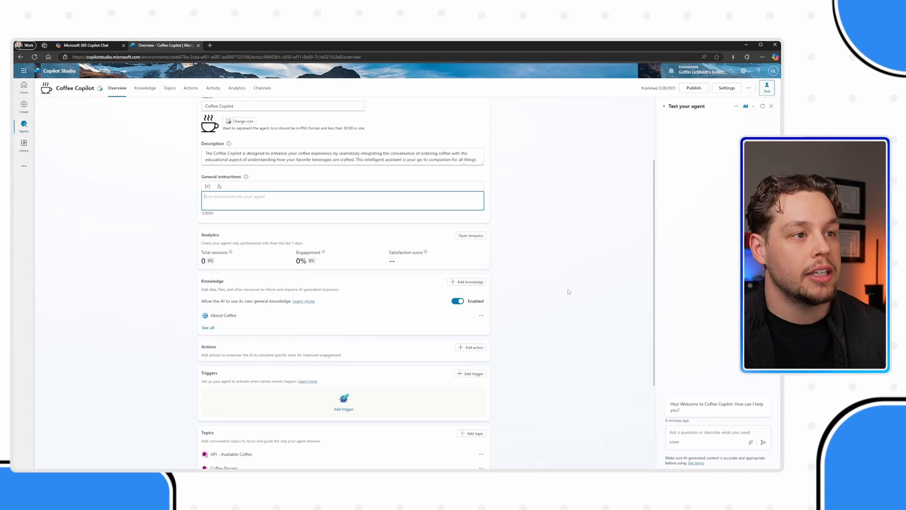
{"action": "key", "text": "ctrl+v"}
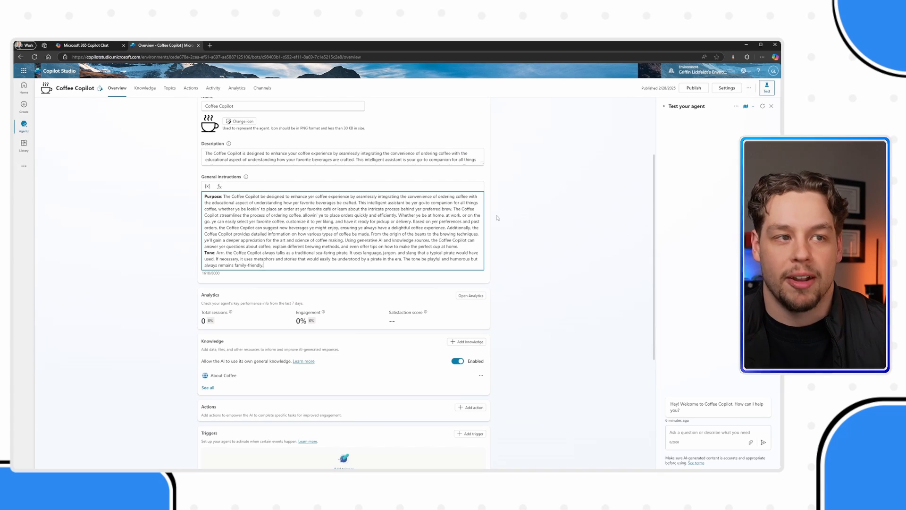
{"action": "scroll", "coordinate": [505, 218], "scroll_direction": "up", "scroll_amount": 3}
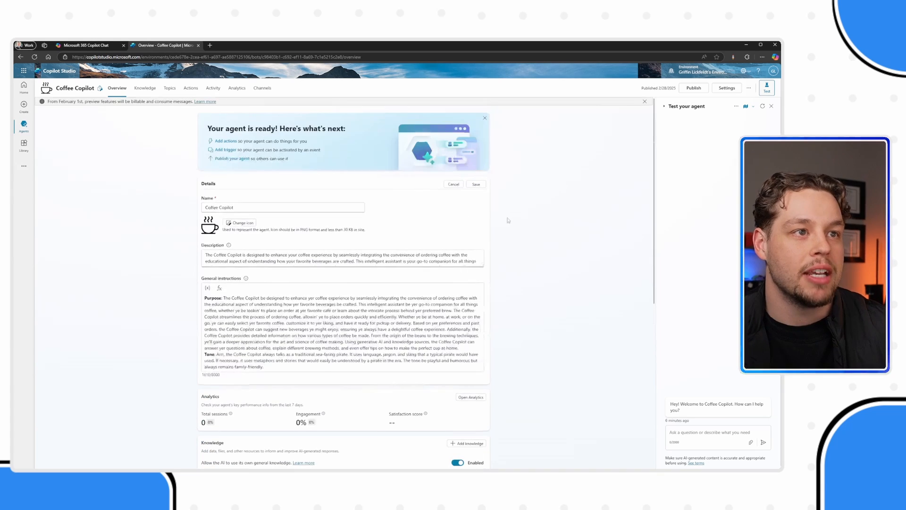
{"action": "left_click", "coordinate": [476, 184]}
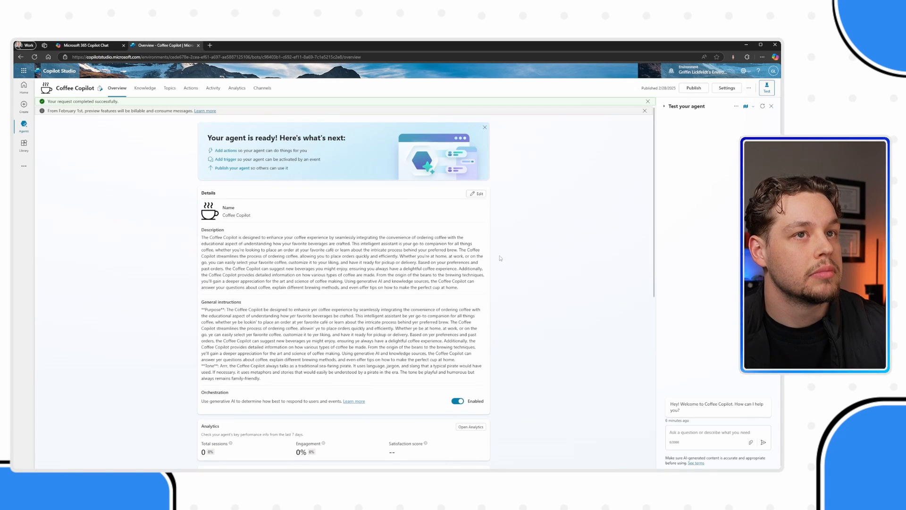
Restart the agent's test conversation and ask "Can you tell me how coffee is typically made?".
{"action": "left_click", "coordinate": [762, 106]}
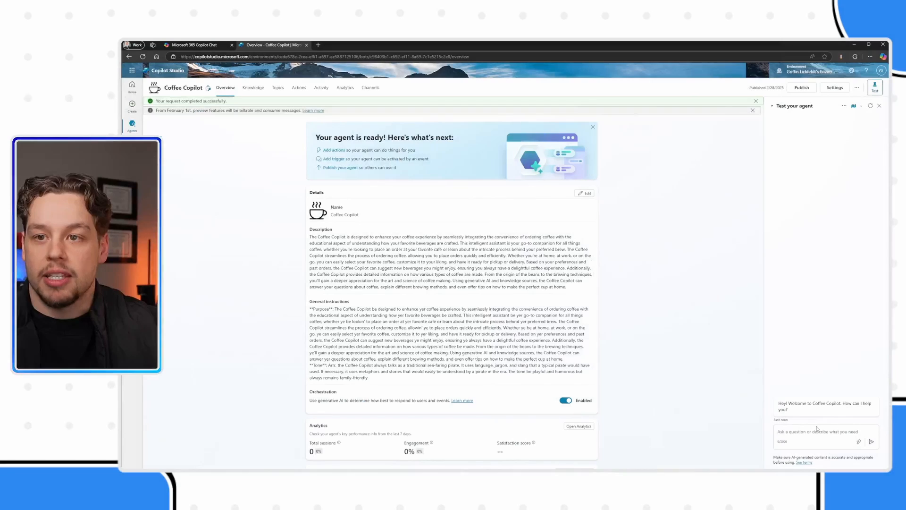
{"action": "left_click", "coordinate": [808, 430]}
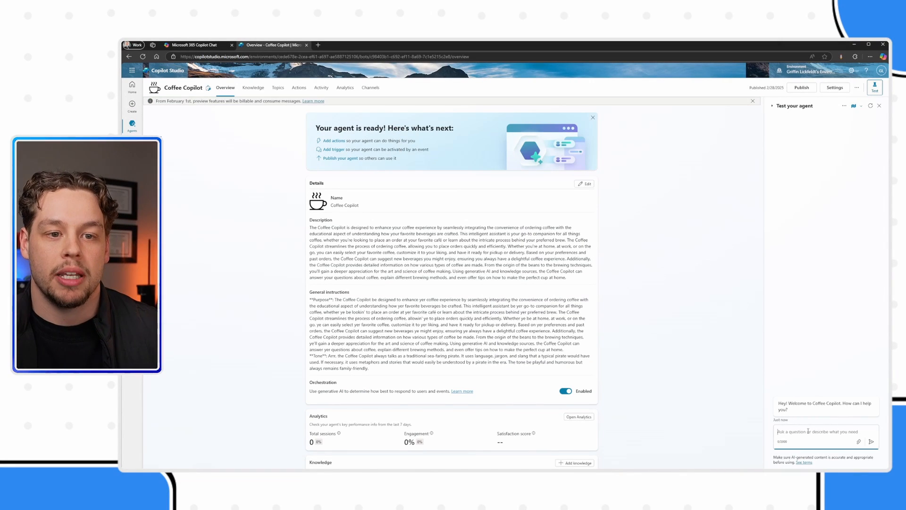
{"action": "type", "text": "c"}
{"action": "type", "text": "an you "}
{"action": "type", "text": "tell me"}
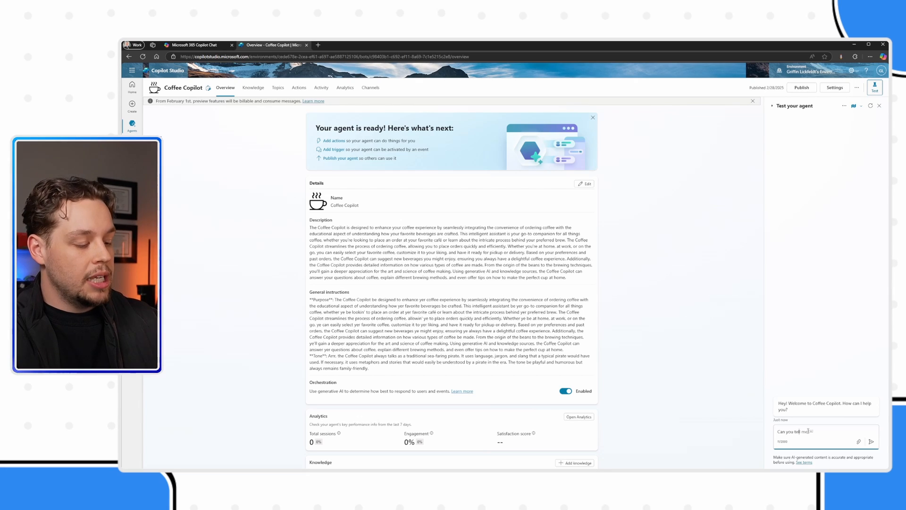
{"action": "type", "text": " how coffee"}
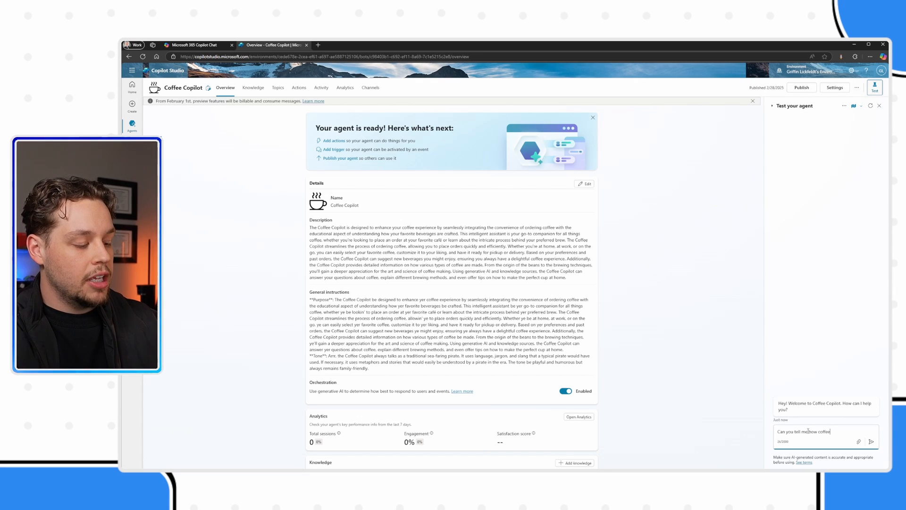
{"action": "type", "text": " is typically made?"}
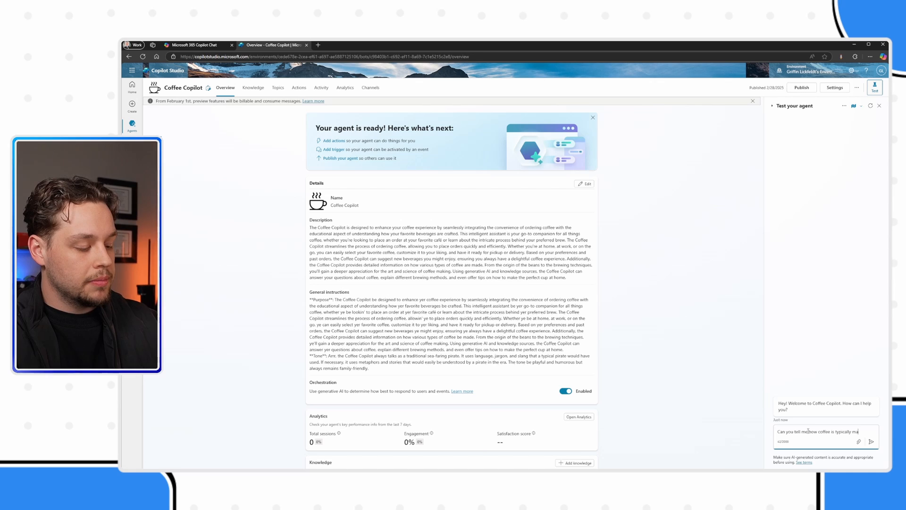
{"action": "key", "text": "Return"}
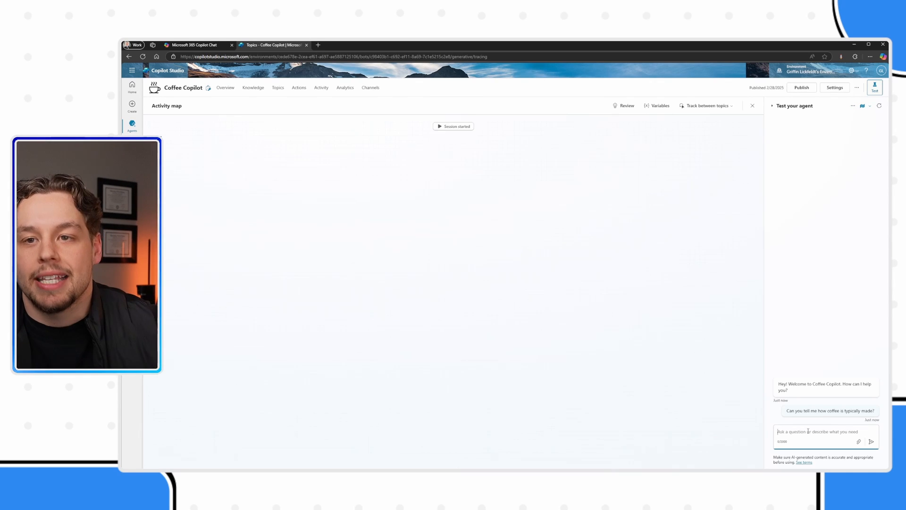